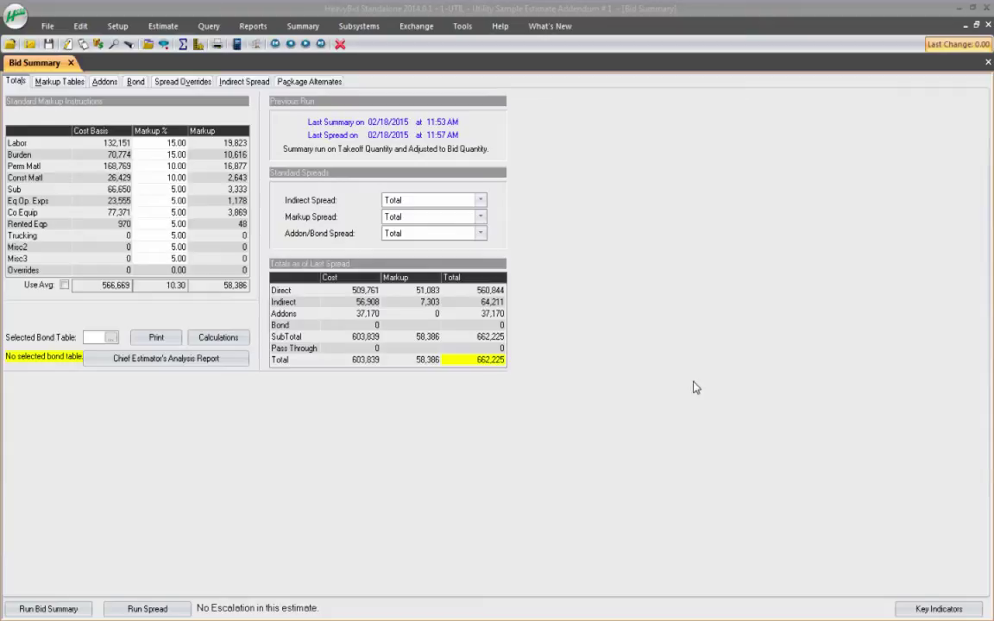
Open the Estimate Entry tree view listing the Utility Sample Estimate bid items
{"action": "left_click", "coordinate": [65, 44]}
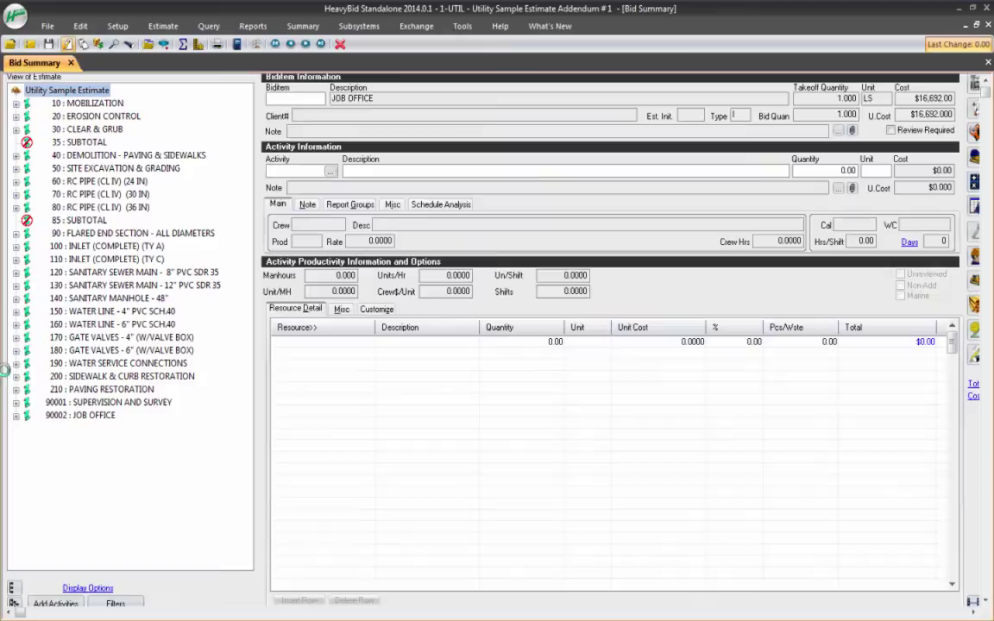
Review bid items 90001 Supervision and Survey and 90002 Job Office, then go back to Bid Summary totals
{"action": "left_click", "coordinate": [77, 402]}
{"action": "left_click", "coordinate": [90, 415]}
{"action": "left_click", "coordinate": [100, 403]}
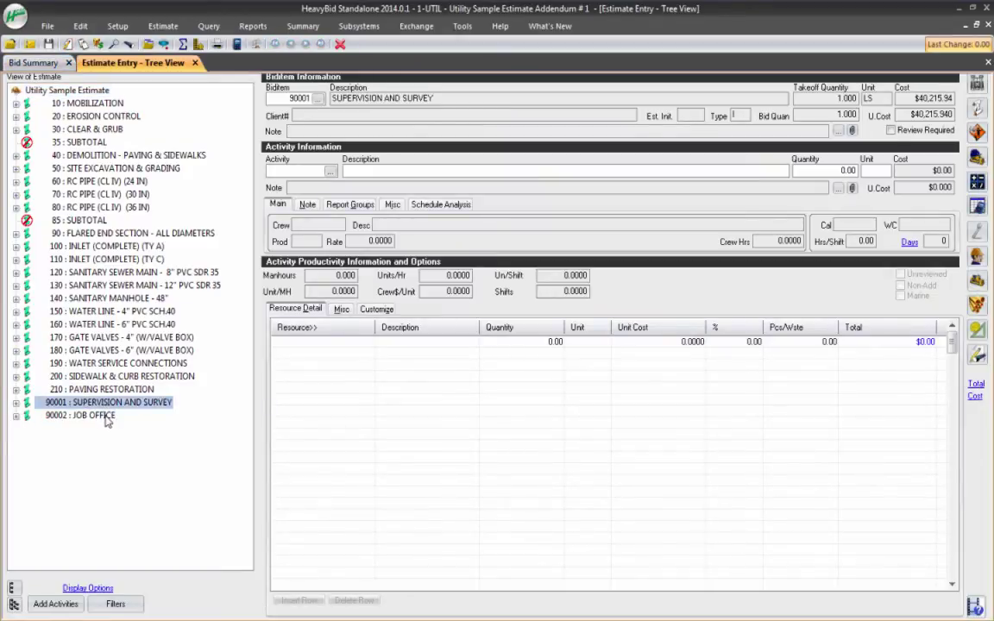
{"action": "left_click", "coordinate": [105, 417]}
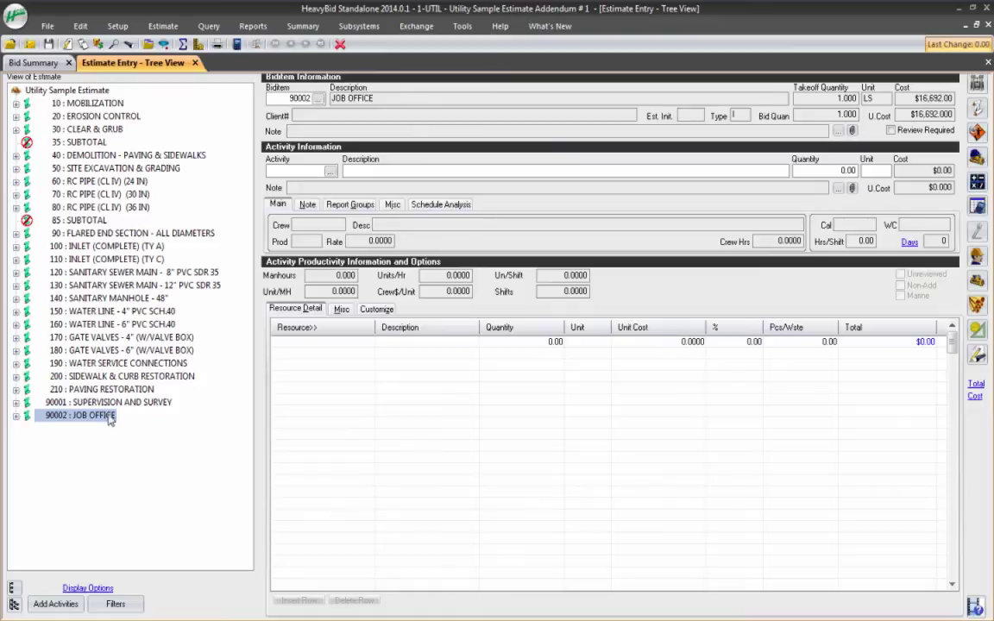
{"action": "left_click", "coordinate": [109, 402]}
{"action": "left_click", "coordinate": [103, 416]}
{"action": "left_click", "coordinate": [114, 403]}
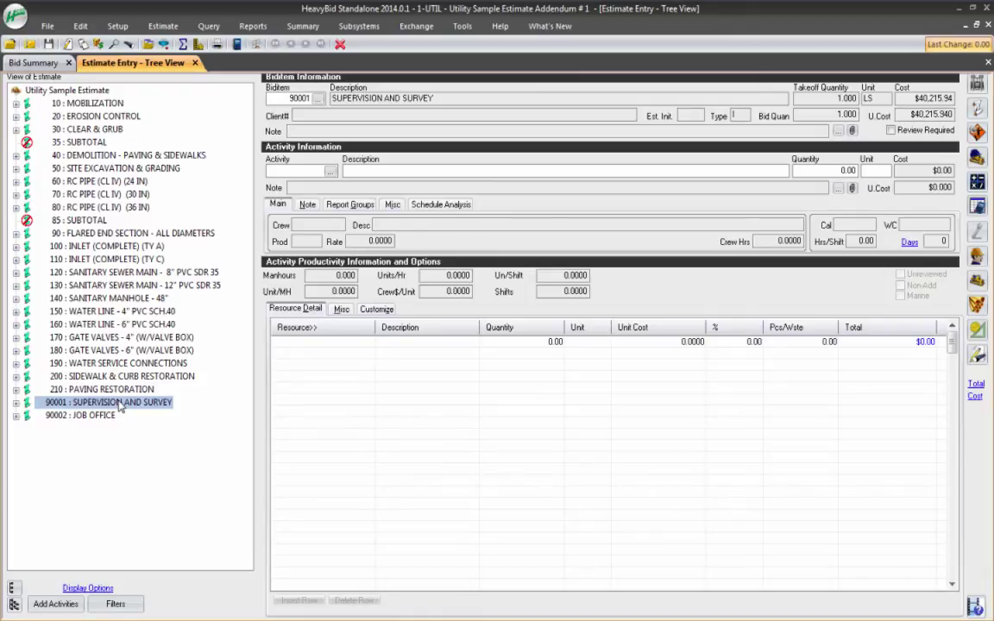
{"action": "left_click", "coordinate": [33, 63]}
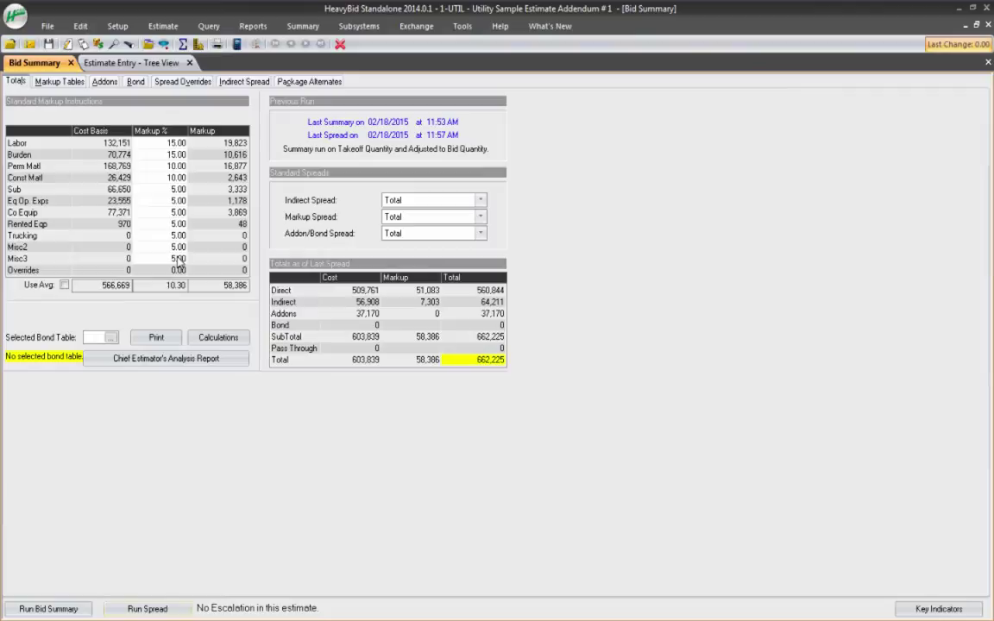
Step through the Labor, Const Matl and Eq Op. Exps markup percentages, then show the add-ons list
{"action": "left_click", "coordinate": [177, 144]}
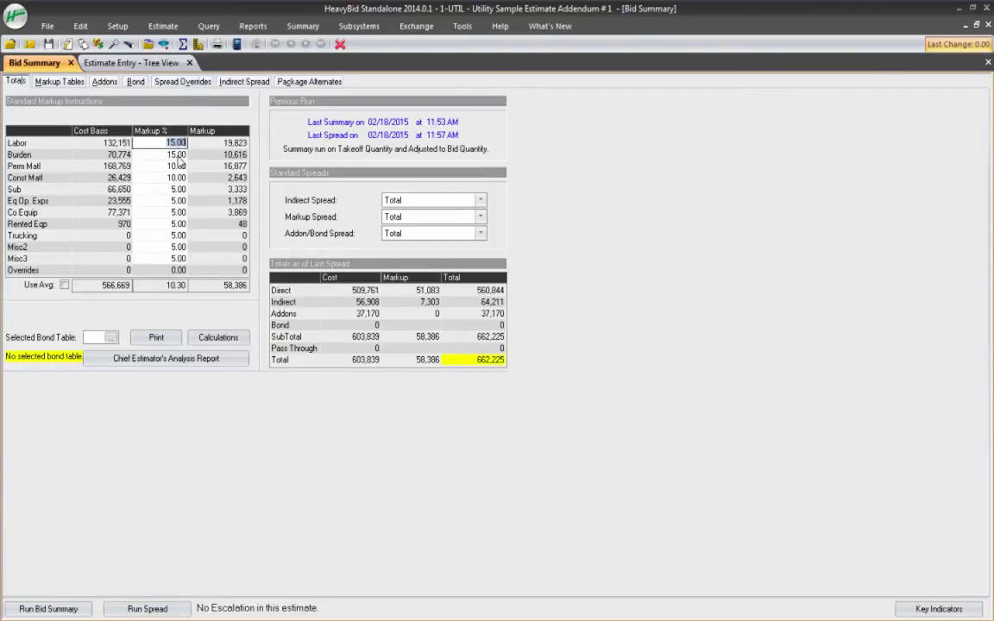
{"action": "key", "text": "Down"}
{"action": "key", "text": "Down"}
{"action": "key", "text": "Down"}
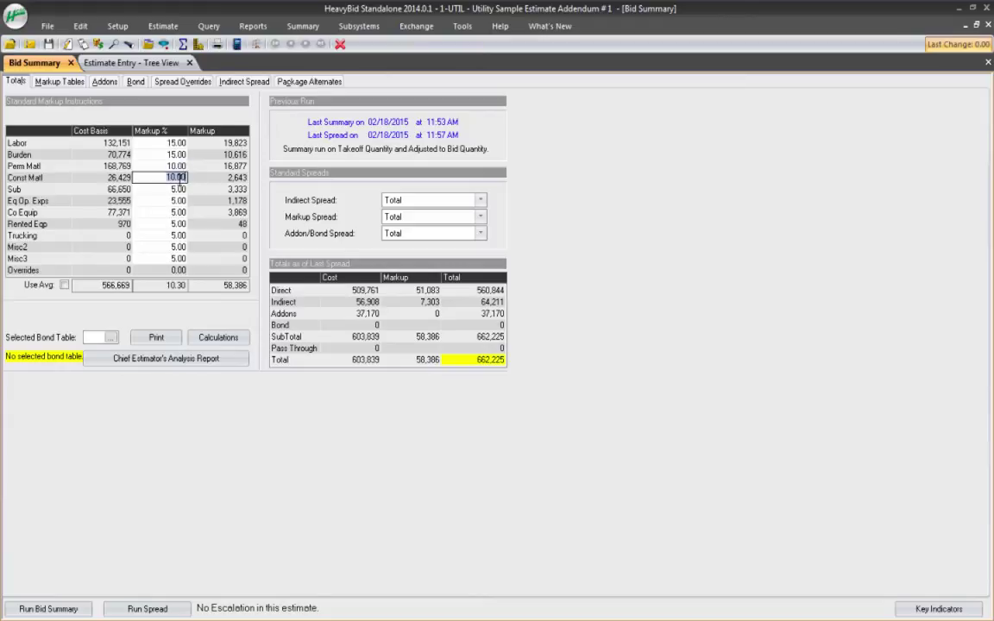
{"action": "key", "text": "Down"}
{"action": "key", "text": "Down"}
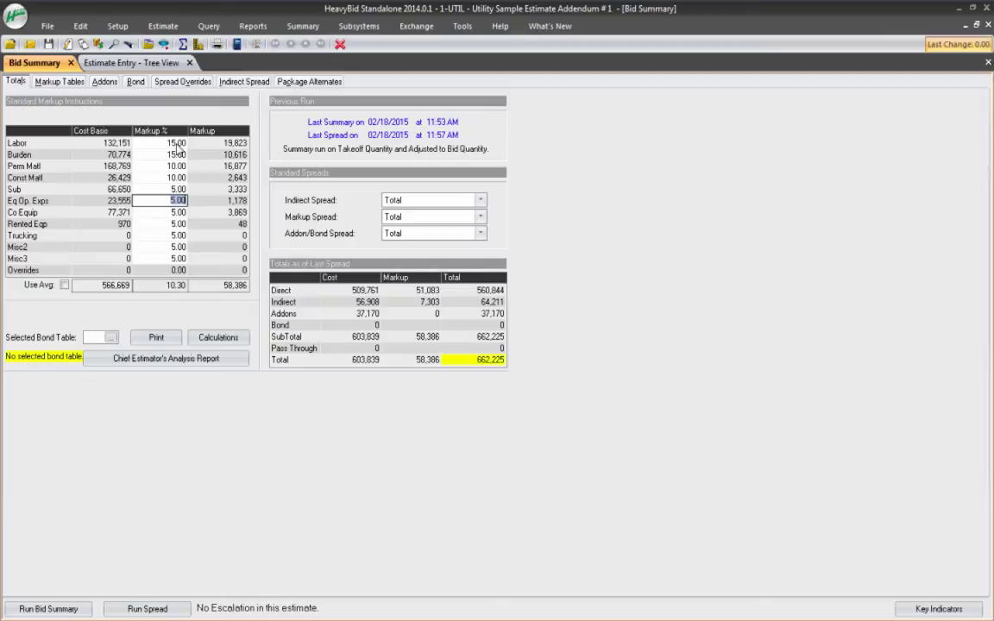
{"action": "left_click", "coordinate": [104, 82]}
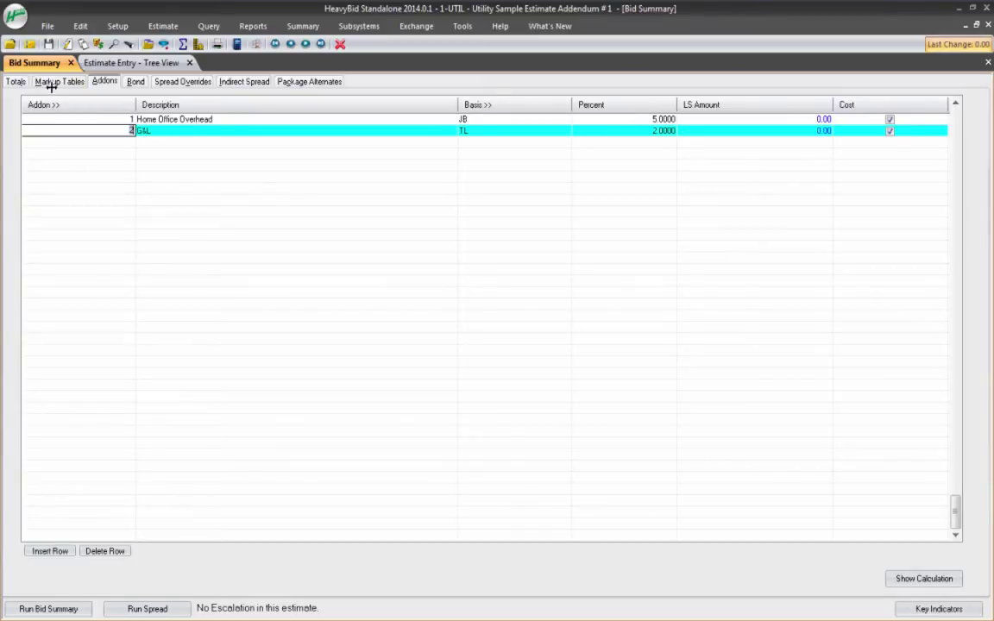
Compare the Labor and Eq Op. Exps markups with the Home Office Overhead add-on, ending on Totals
{"action": "left_click", "coordinate": [18, 82]}
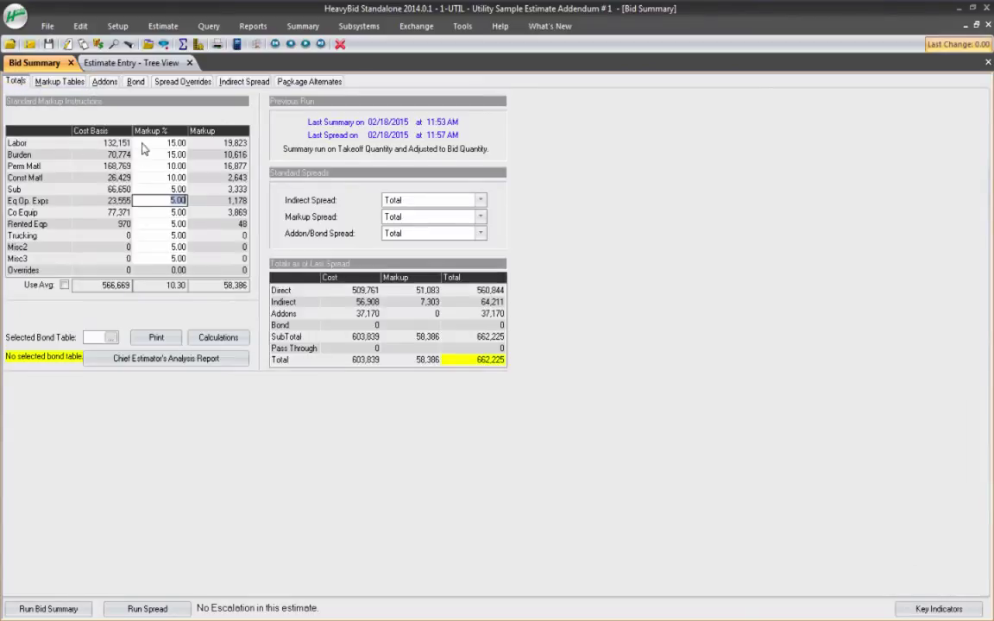
{"action": "left_click", "coordinate": [178, 201]}
{"action": "left_click", "coordinate": [161, 142]}
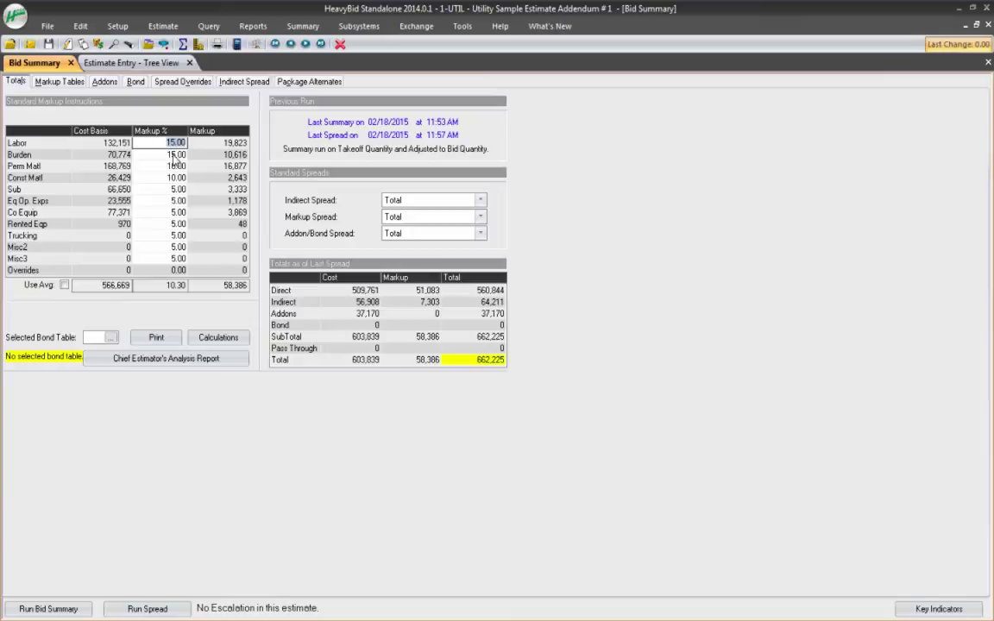
{"action": "left_click", "coordinate": [105, 81]}
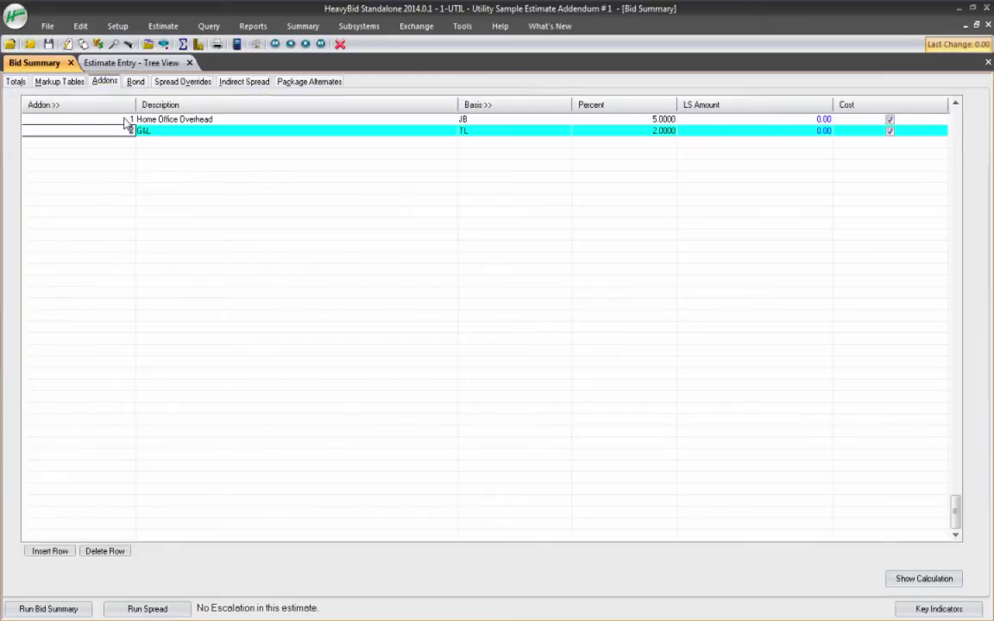
{"action": "left_click", "coordinate": [129, 120]}
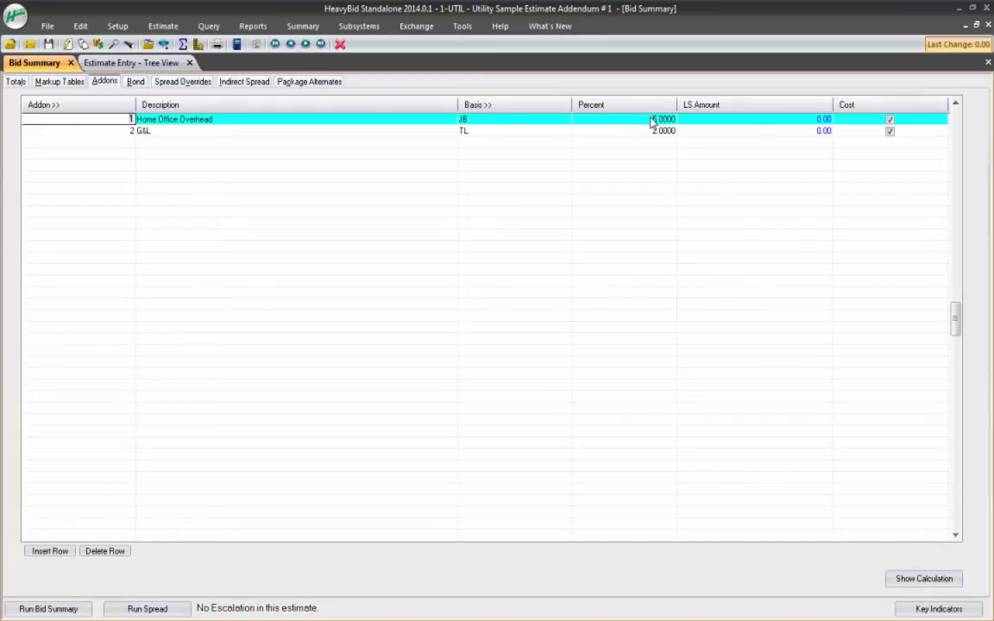
{"action": "left_click", "coordinate": [15, 81]}
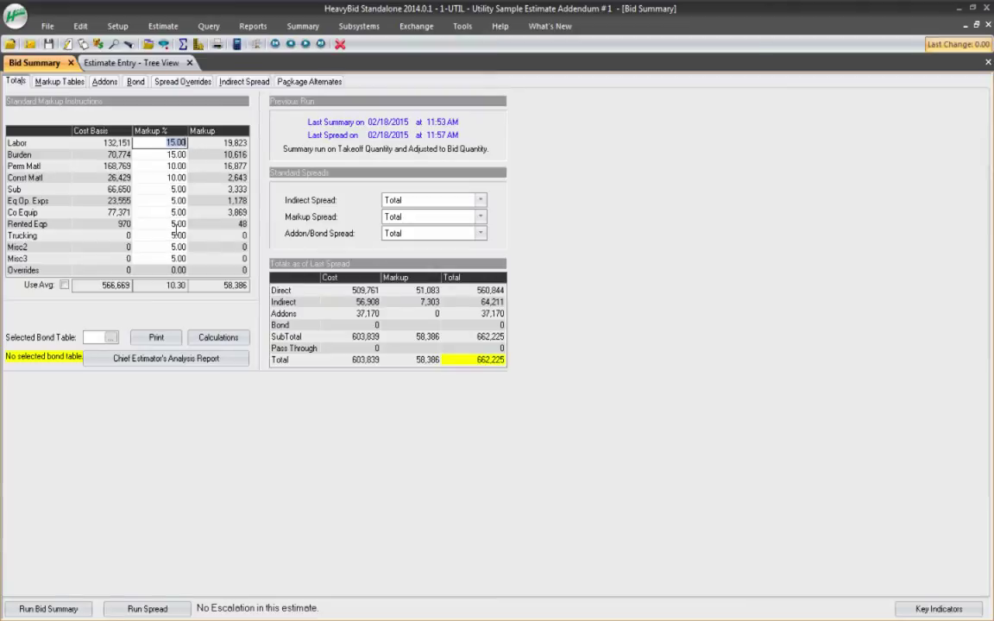
Check the Home Office Overhead basis options on the Addons tab, keeping it on Job Value
{"action": "left_click", "coordinate": [105, 82]}
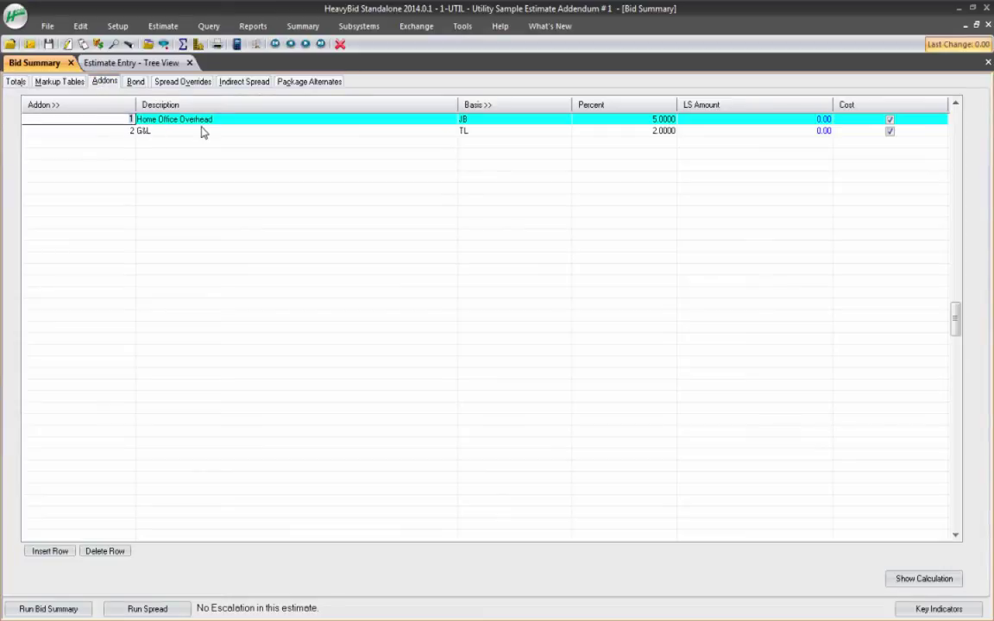
{"action": "left_click", "coordinate": [483, 119]}
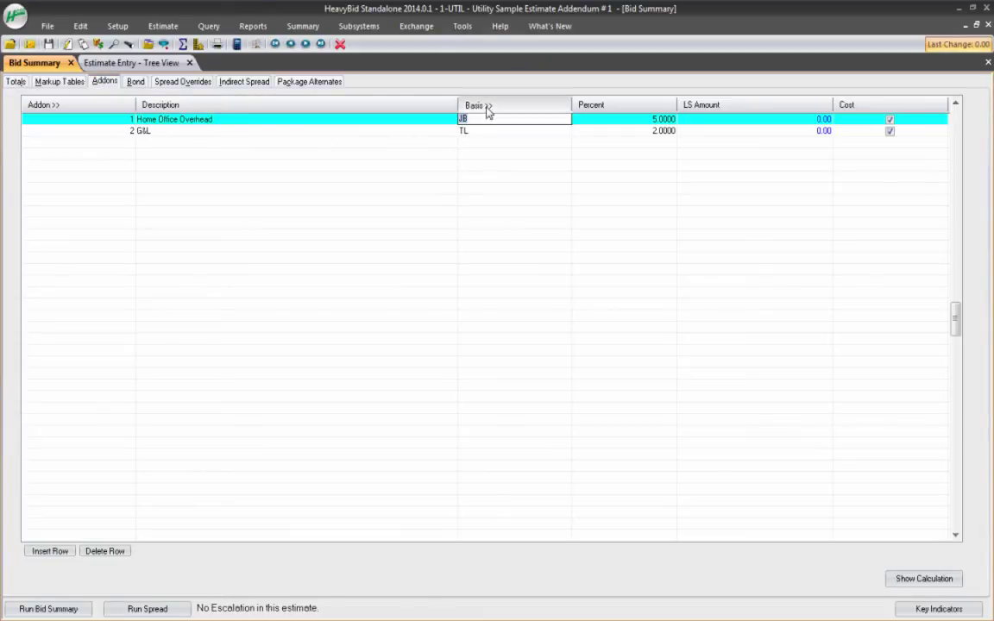
{"action": "left_click", "coordinate": [486, 117]}
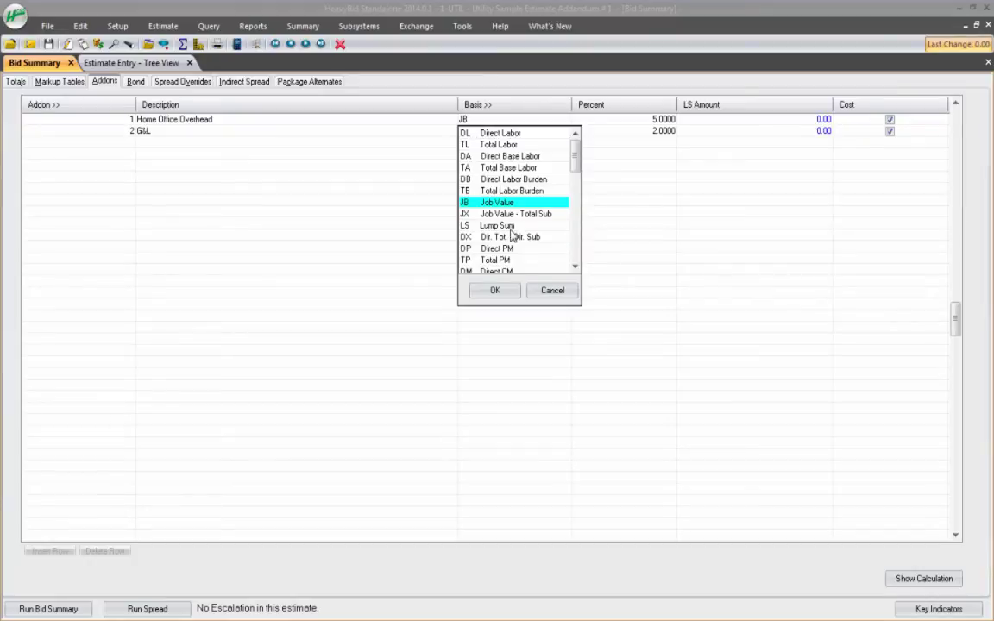
{"action": "left_click", "coordinate": [549, 290]}
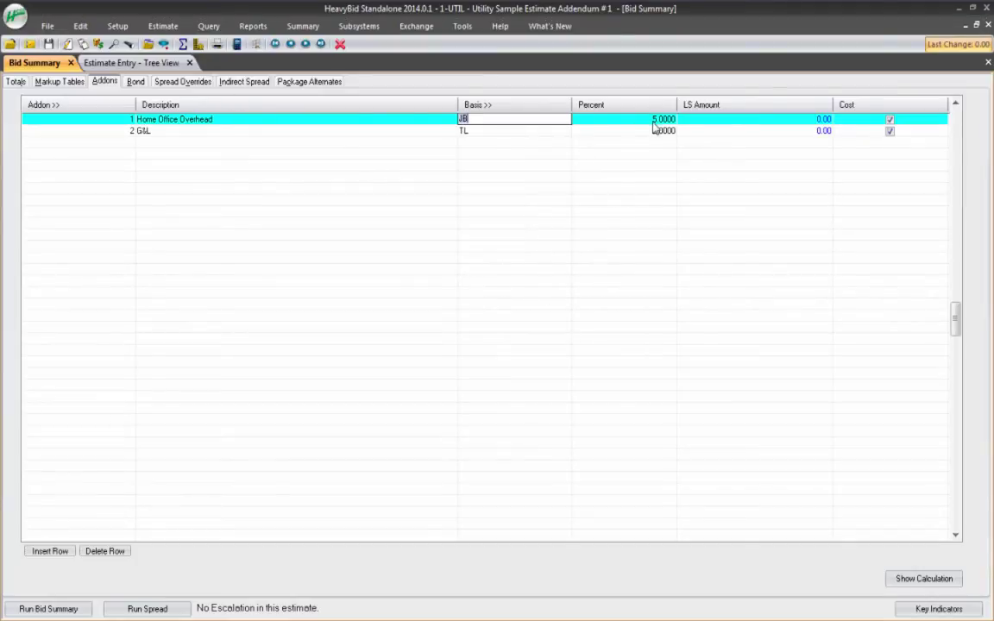
{"action": "left_click", "coordinate": [588, 117]}
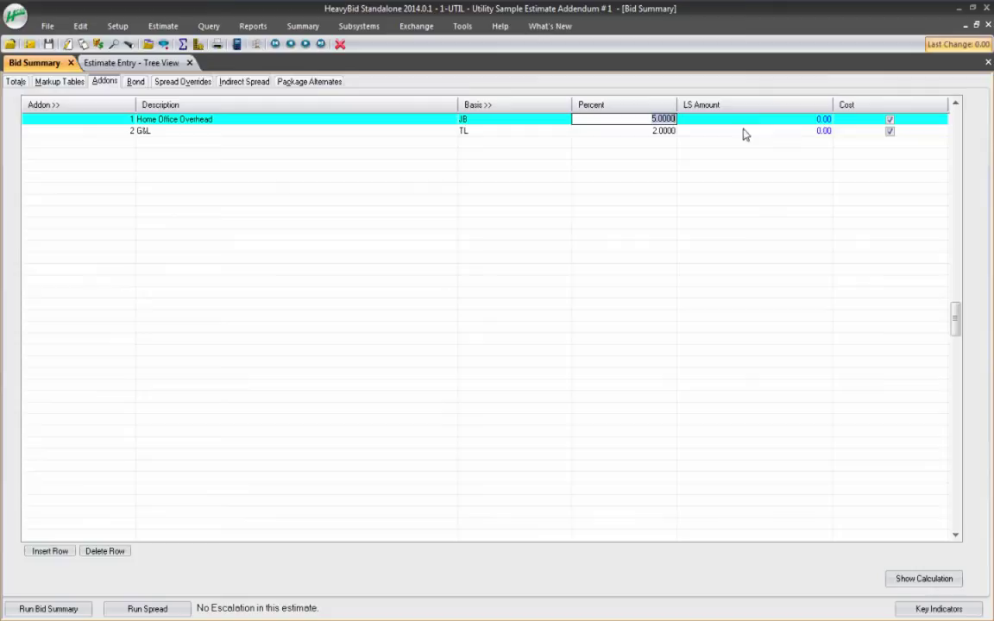
Change the G&L add-on basis from TL to DL Direct Labor, then return to Totals
{"action": "left_click", "coordinate": [122, 130]}
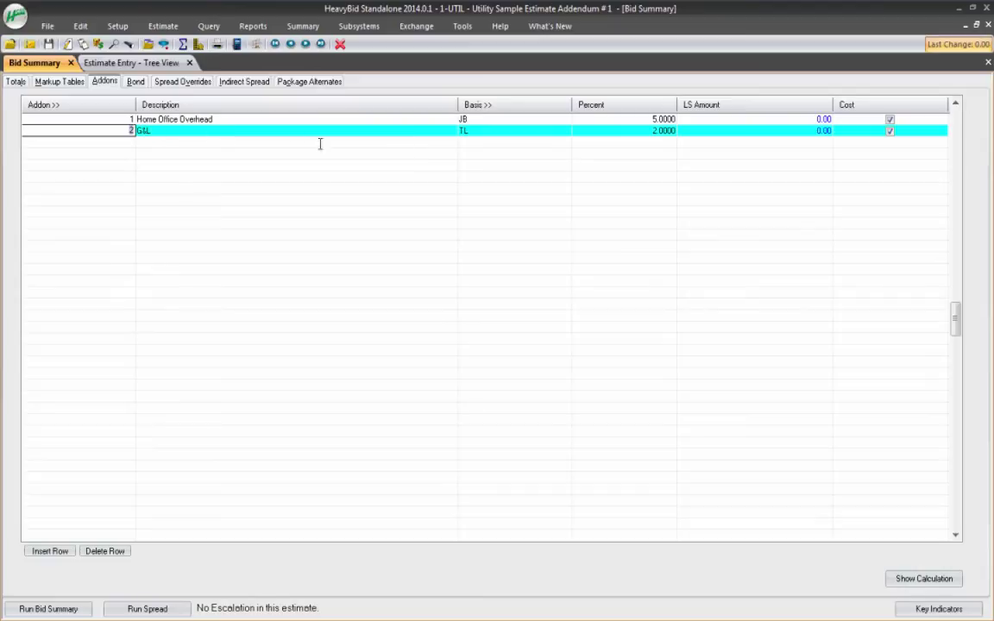
{"action": "left_click", "coordinate": [474, 131]}
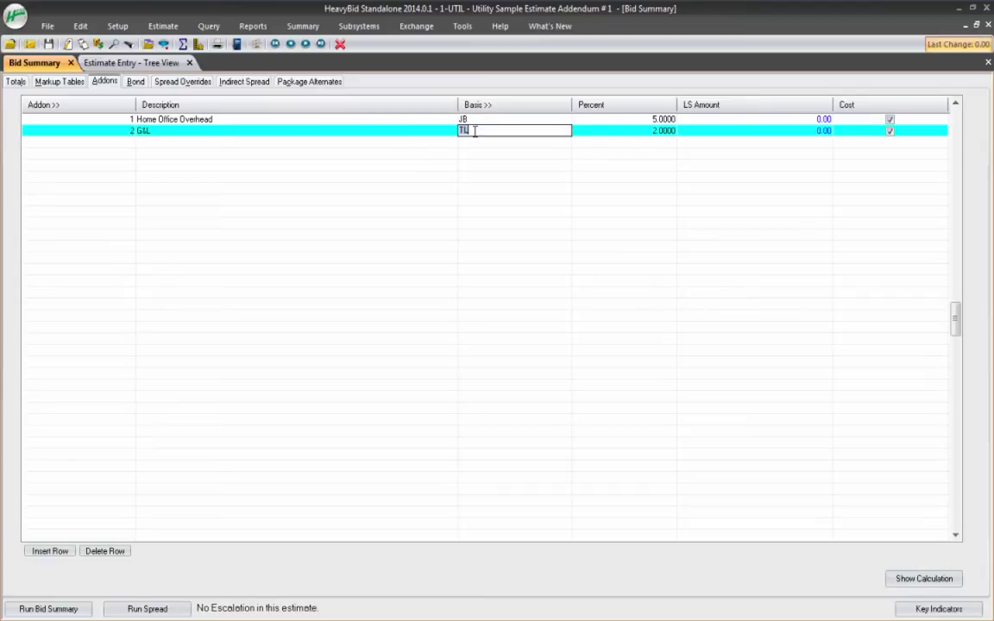
{"action": "left_click", "coordinate": [480, 105]}
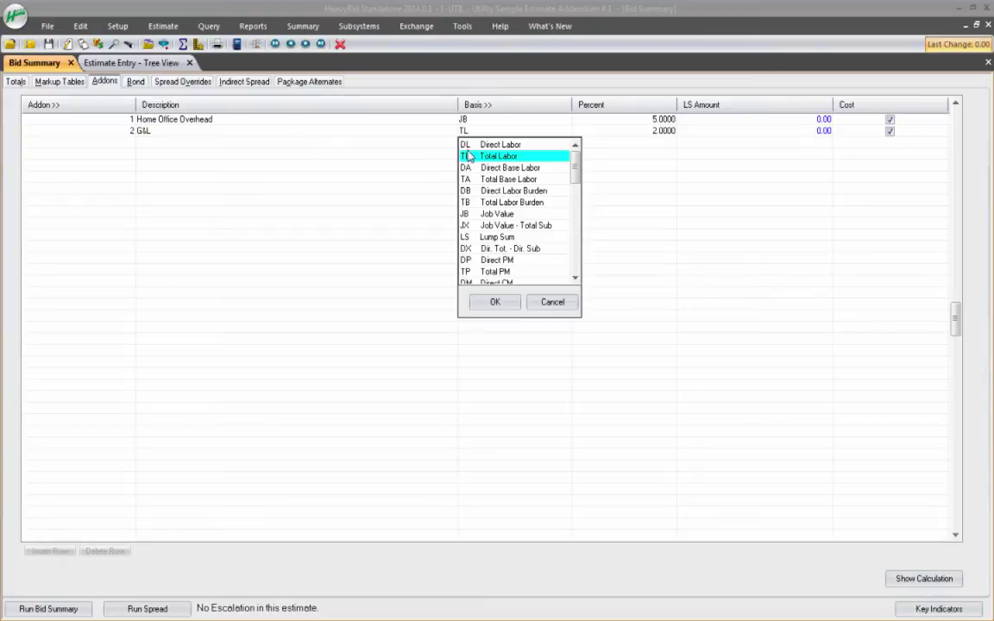
{"action": "left_click", "coordinate": [497, 147]}
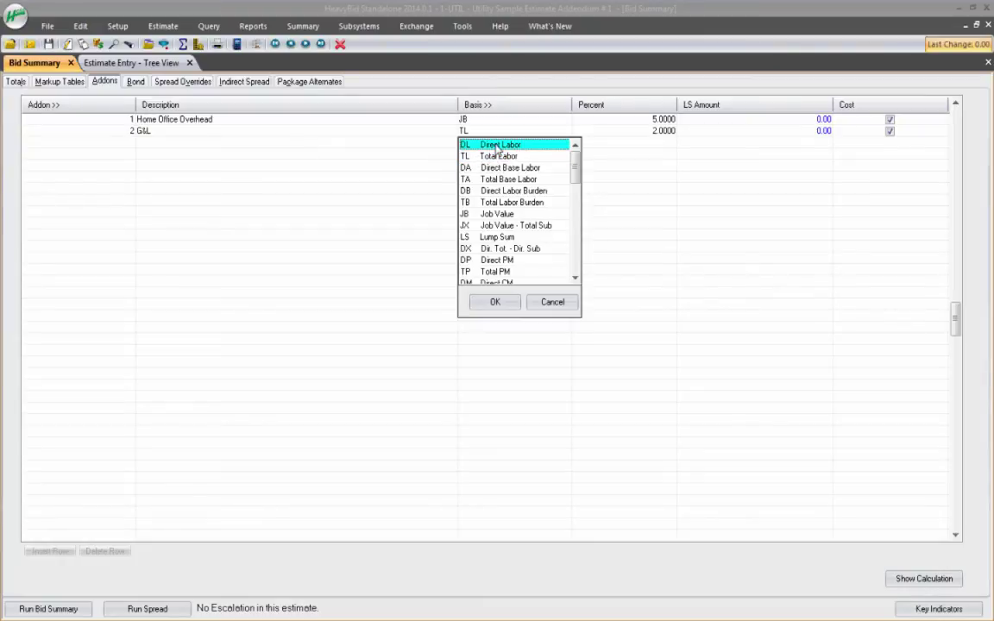
{"action": "left_click", "coordinate": [496, 301]}
{"action": "key", "text": "Tab"}
{"action": "key", "text": "Tab"}
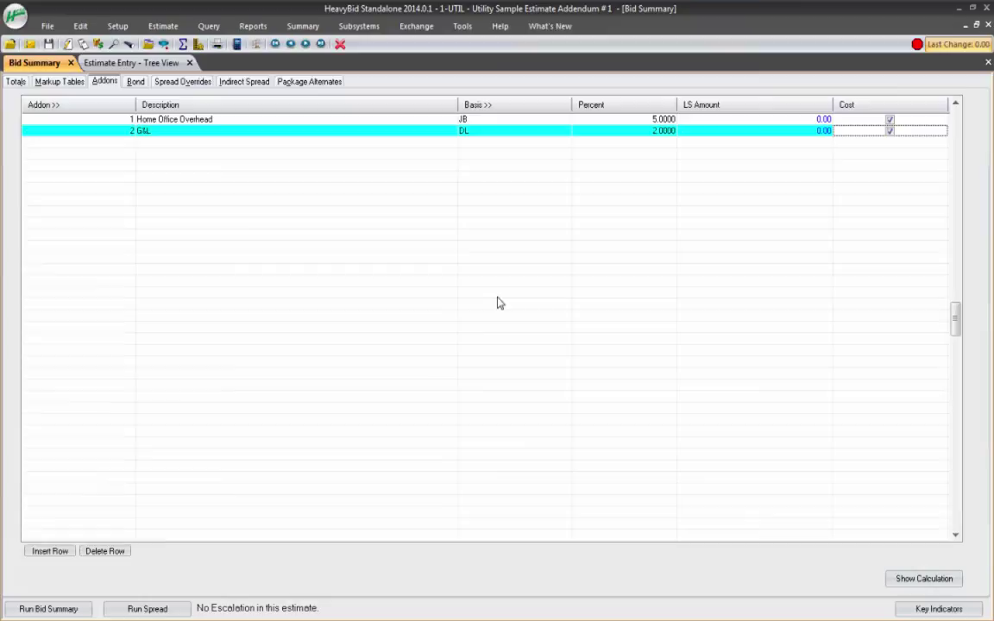
{"action": "key", "text": "Tab"}
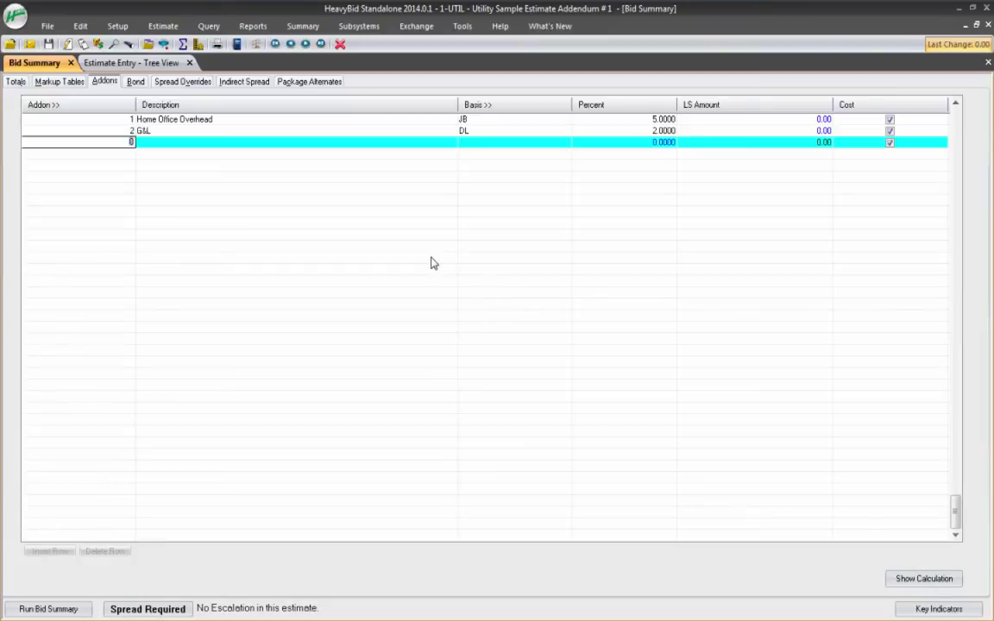
{"action": "left_click", "coordinate": [482, 131]}
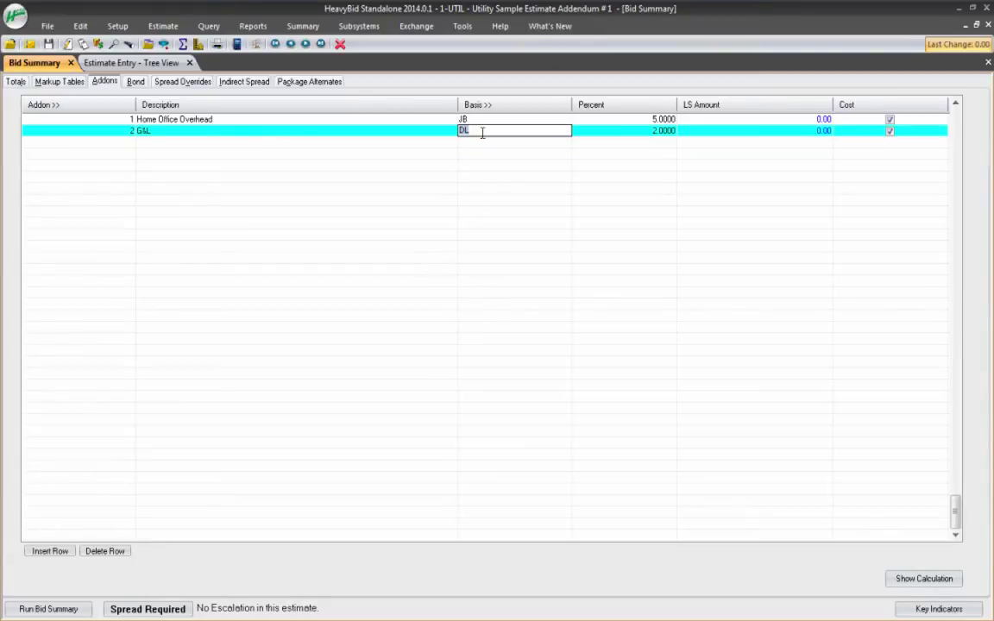
{"action": "left_click", "coordinate": [120, 143]}
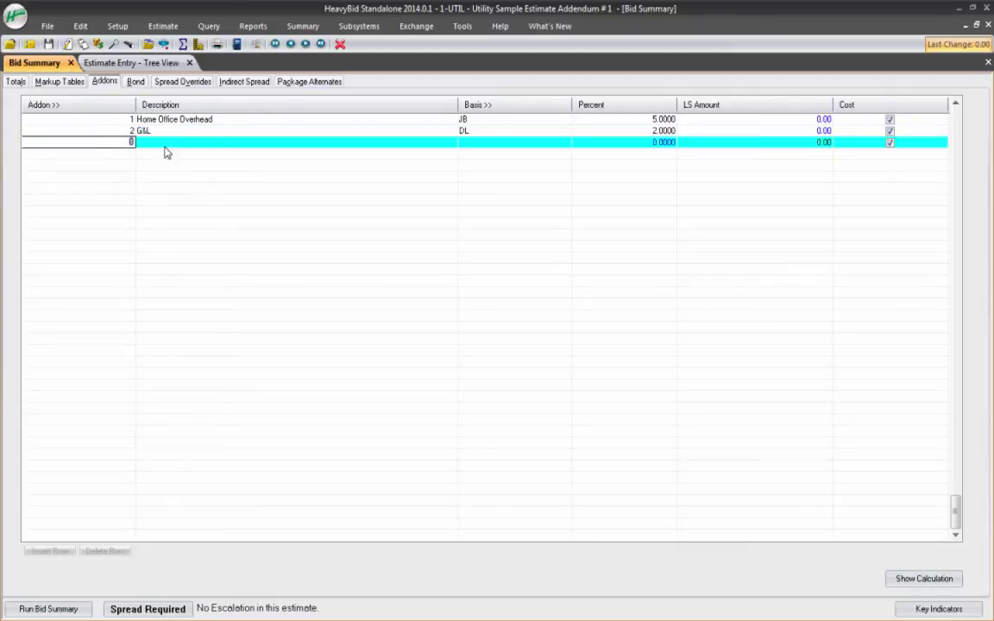
{"action": "left_click", "coordinate": [16, 82]}
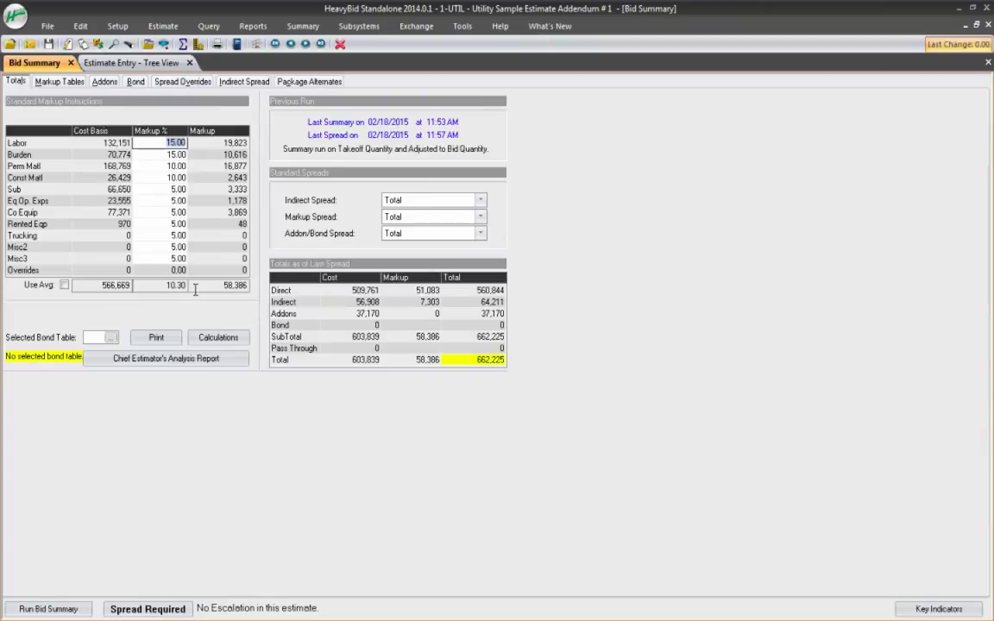
Run Spread Required from Totals, then review add-ons: Home Office Overhead 5% JB, G&L 2% DL
{"action": "left_click", "coordinate": [104, 81]}
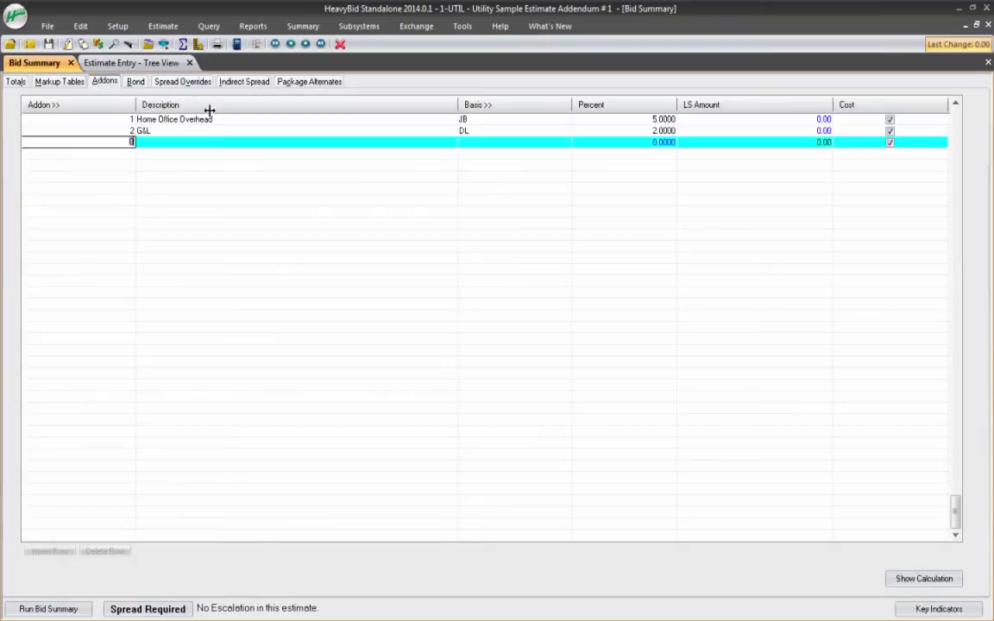
{"action": "left_click", "coordinate": [14, 80]}
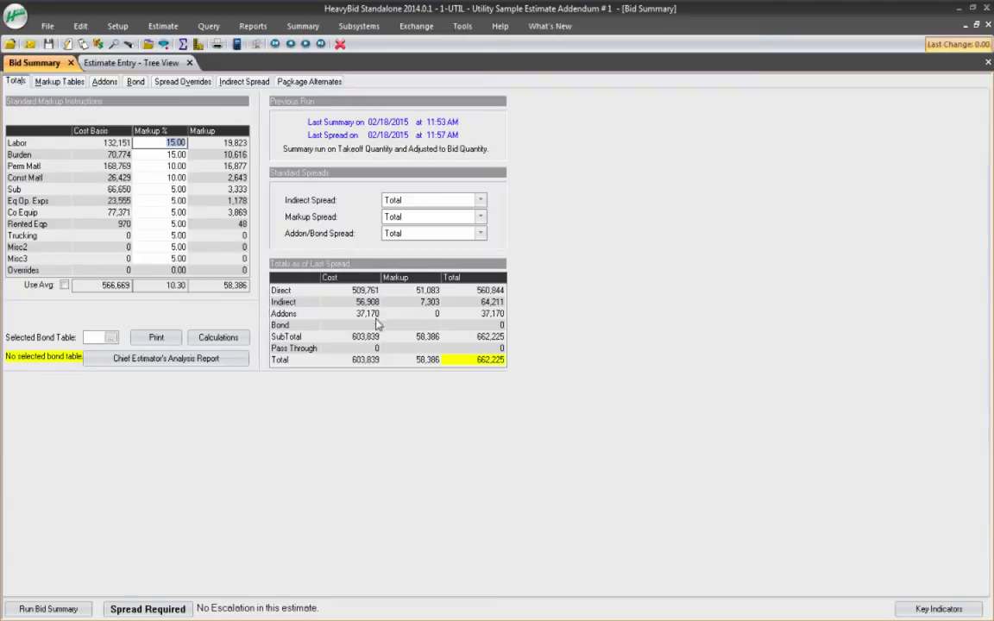
{"action": "left_click", "coordinate": [180, 611]}
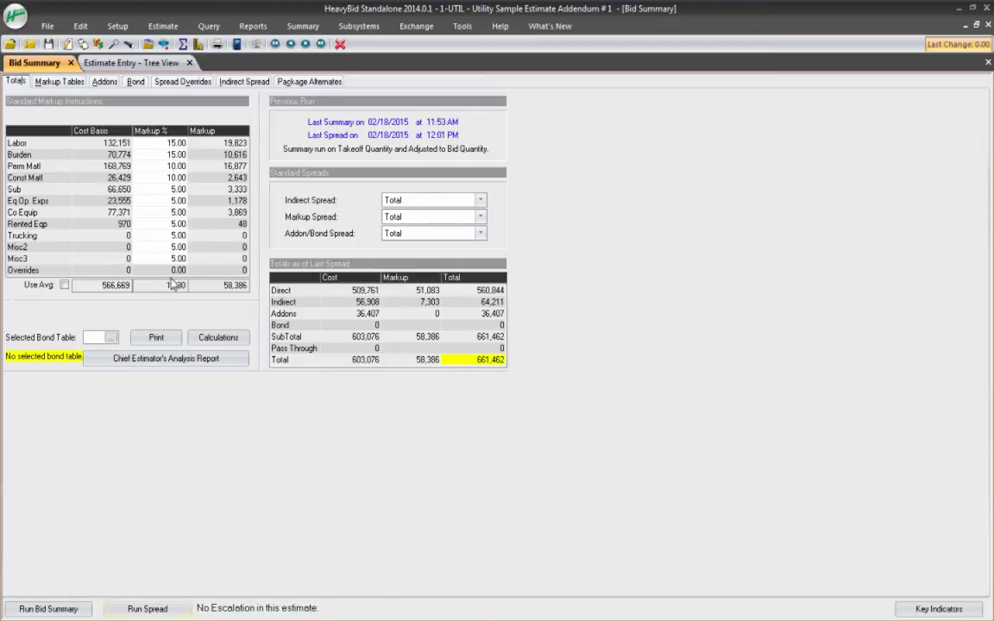
{"action": "left_click", "coordinate": [103, 82]}
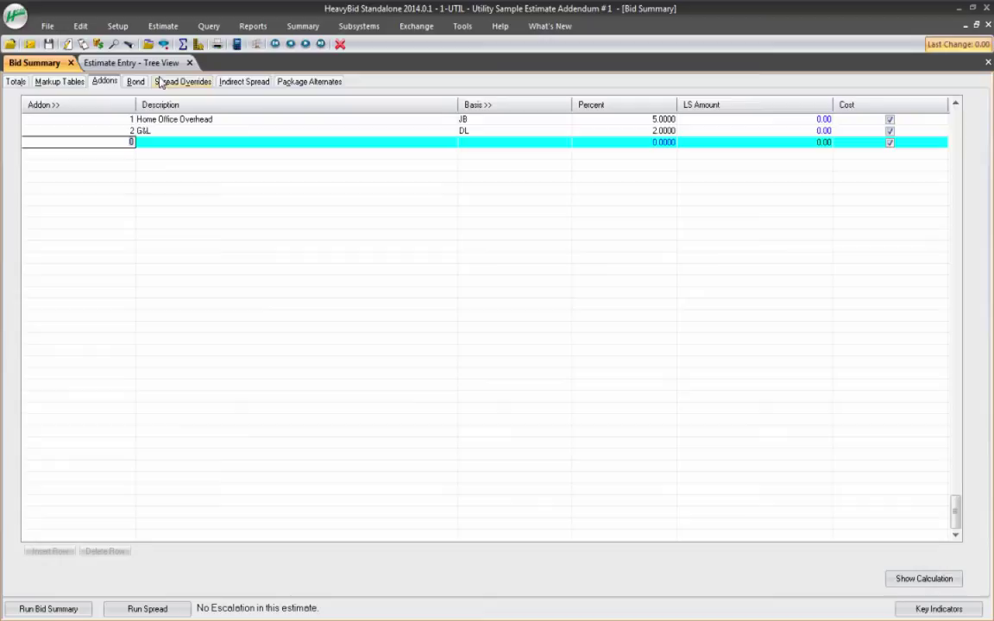
{"action": "left_click", "coordinate": [15, 81]}
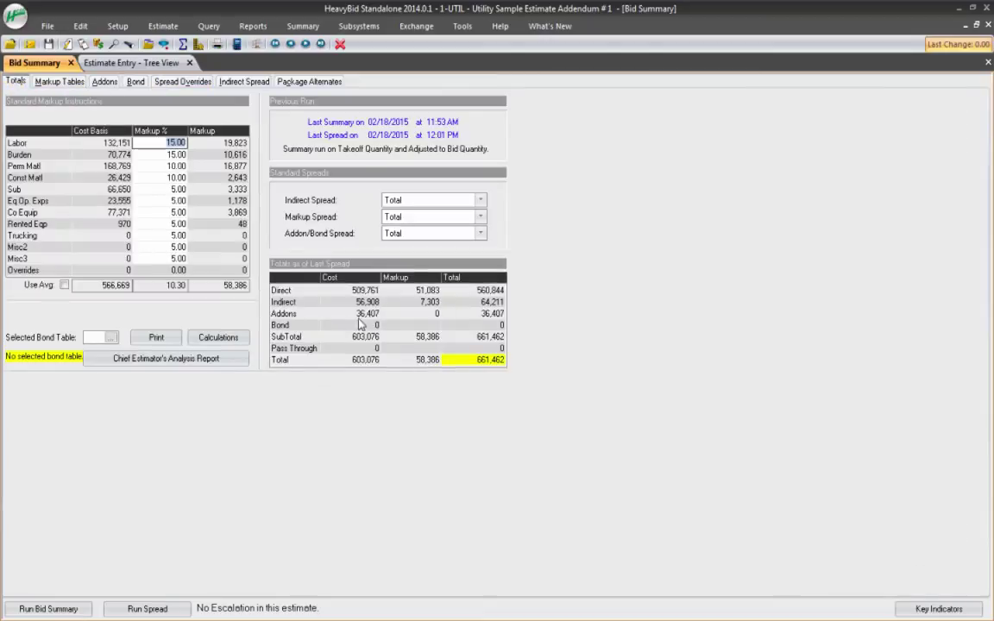
{"action": "left_click", "coordinate": [220, 337]}
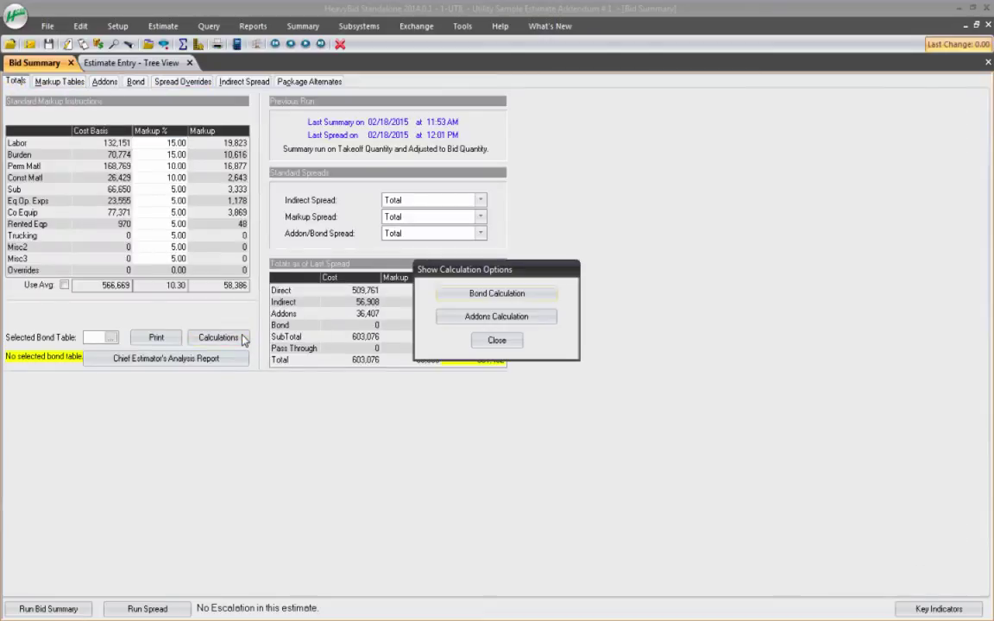
{"action": "left_click", "coordinate": [496, 316]}
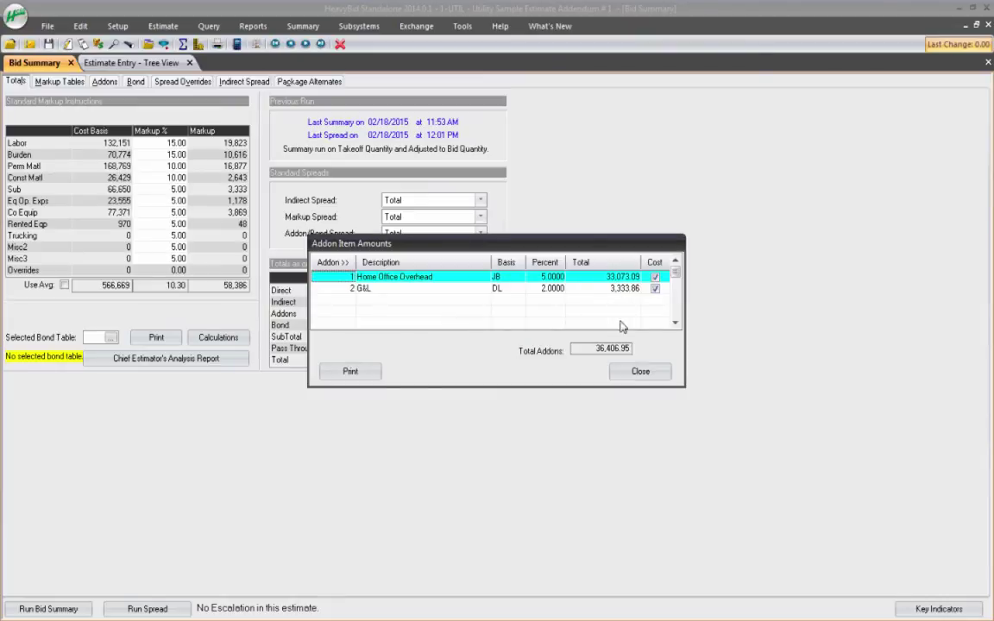
{"action": "left_click", "coordinate": [638, 372]}
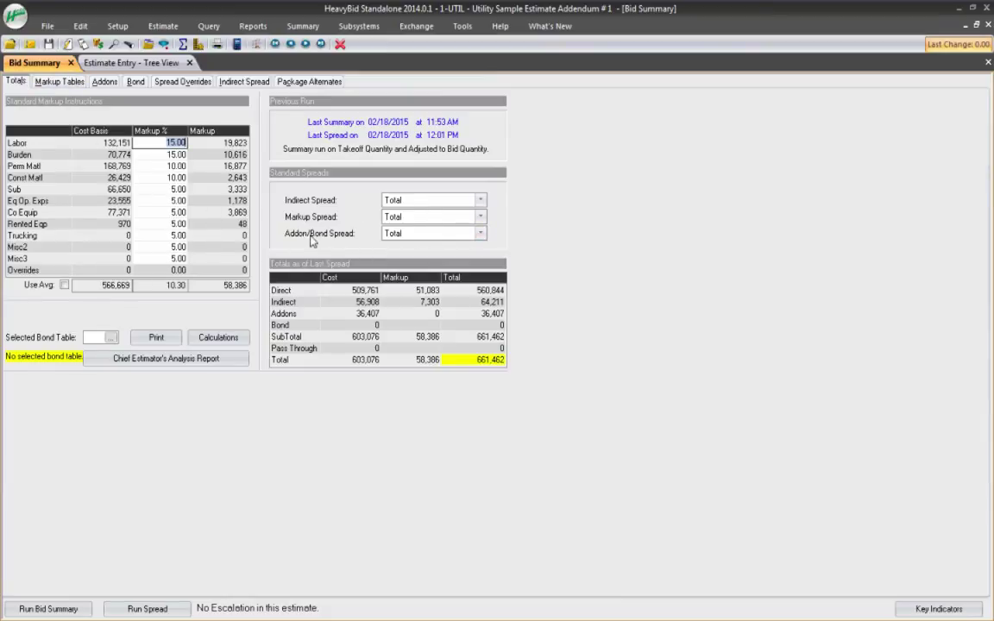
Set Addon/Bond Spread to Labor, rerun the spread, and open Bid Pricing showing a 653,999.91 total
{"action": "left_click", "coordinate": [482, 235]}
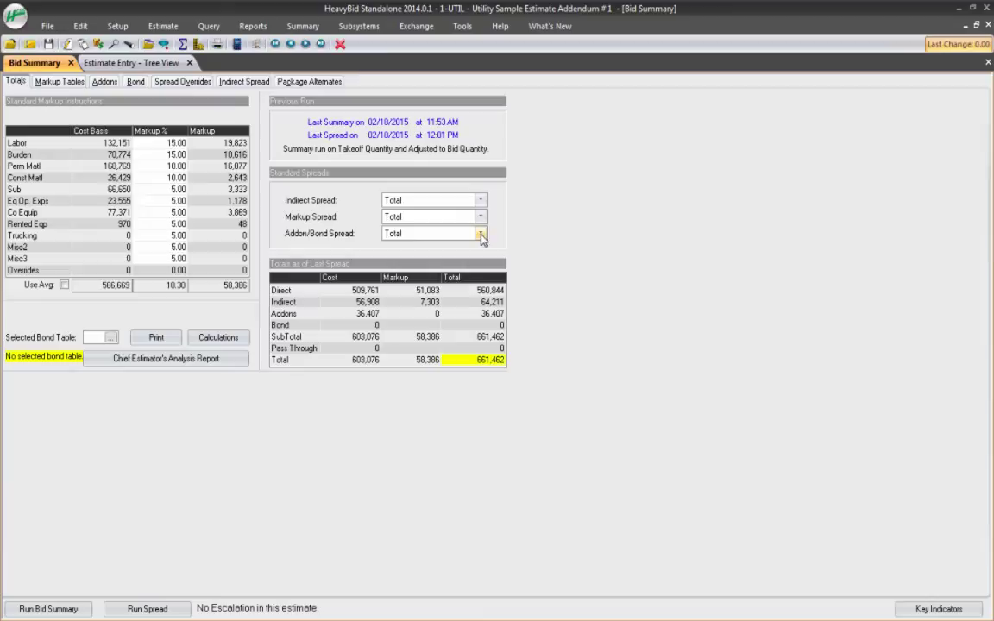
{"action": "left_click", "coordinate": [483, 235]}
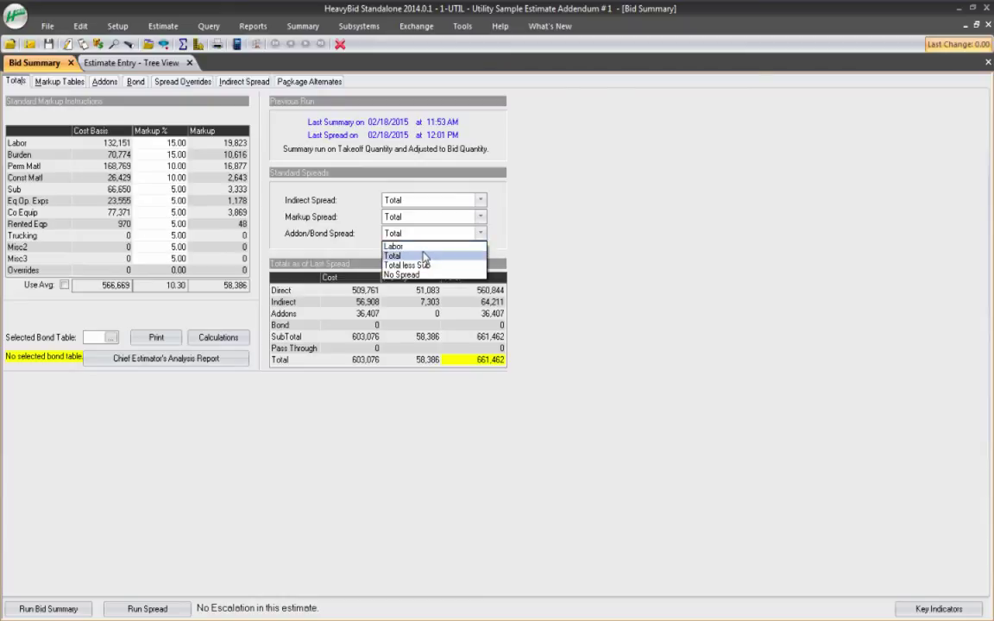
{"action": "left_click", "coordinate": [422, 249]}
{"action": "left_click", "coordinate": [163, 610]}
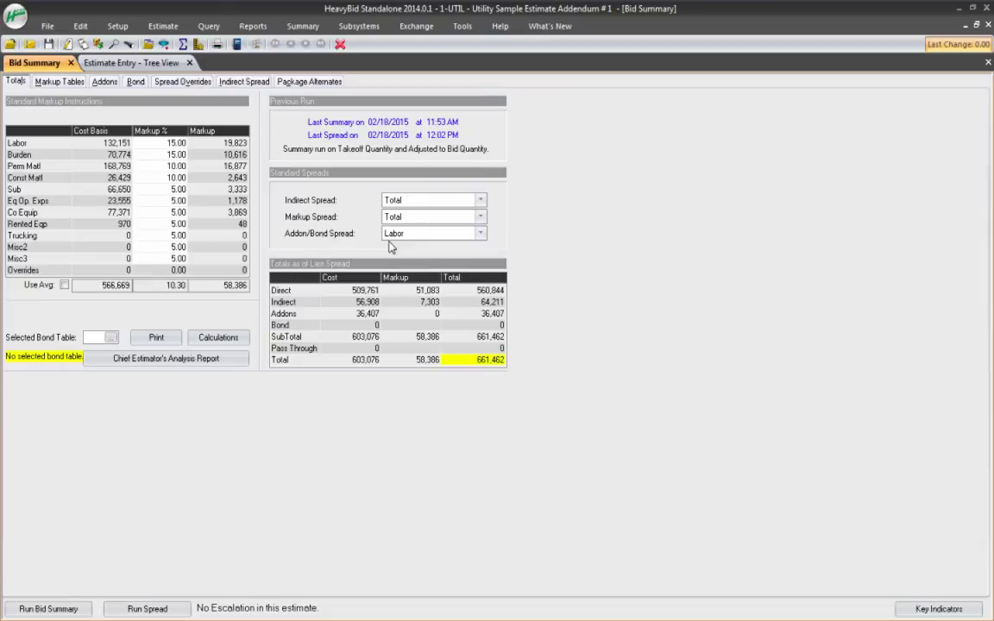
{"action": "left_click", "coordinate": [198, 44]}
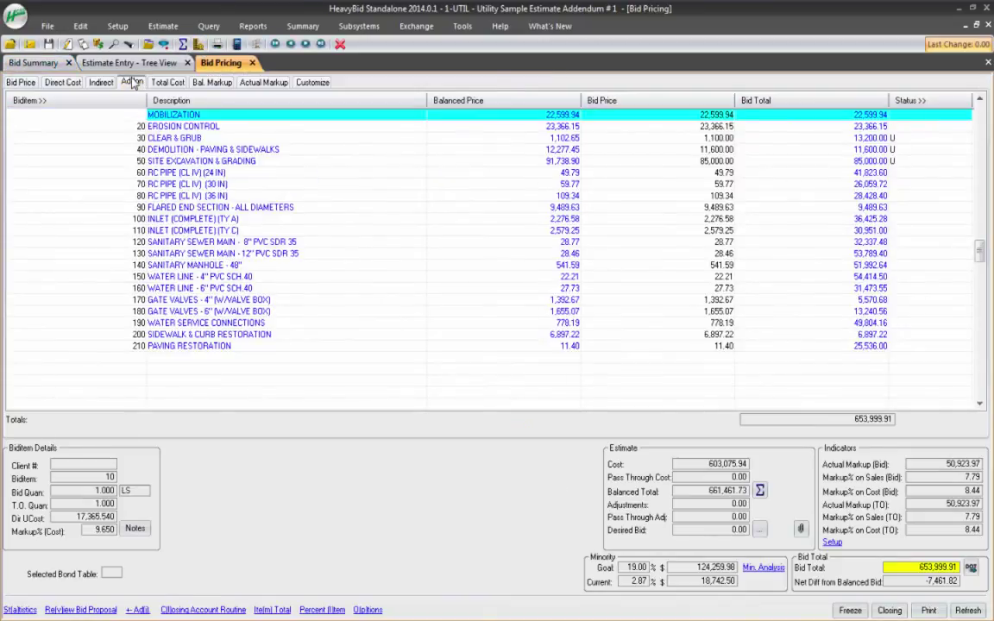
View per-biditem add-on costs, then open Statistics for biditem 60 RC PIPE (24 IN) showing 2,412.35 Addon/Bond
{"action": "left_click", "coordinate": [132, 82]}
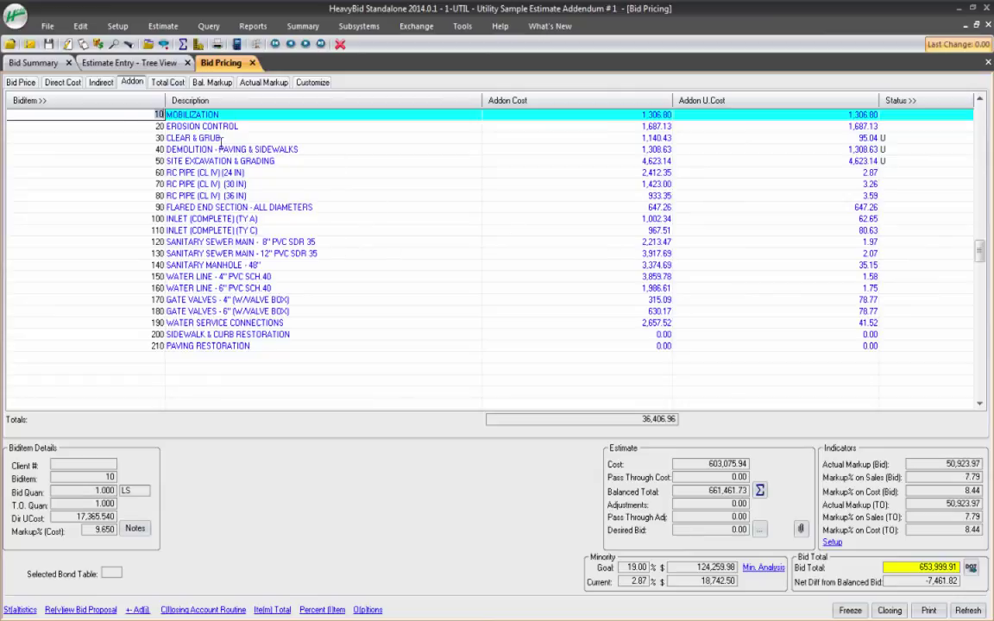
{"action": "left_click", "coordinate": [35, 82]}
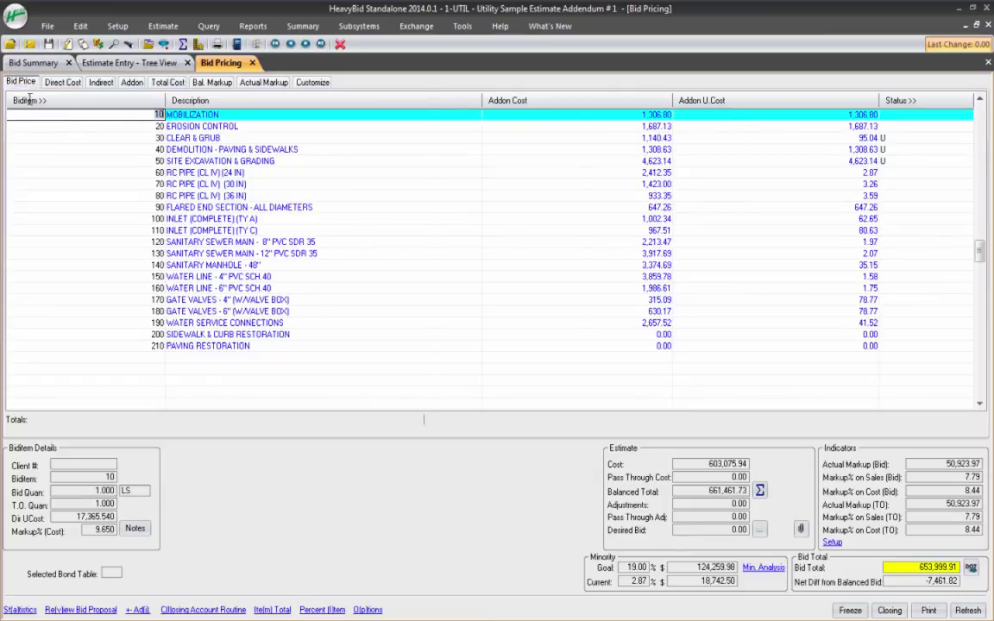
{"action": "left_click", "coordinate": [128, 171]}
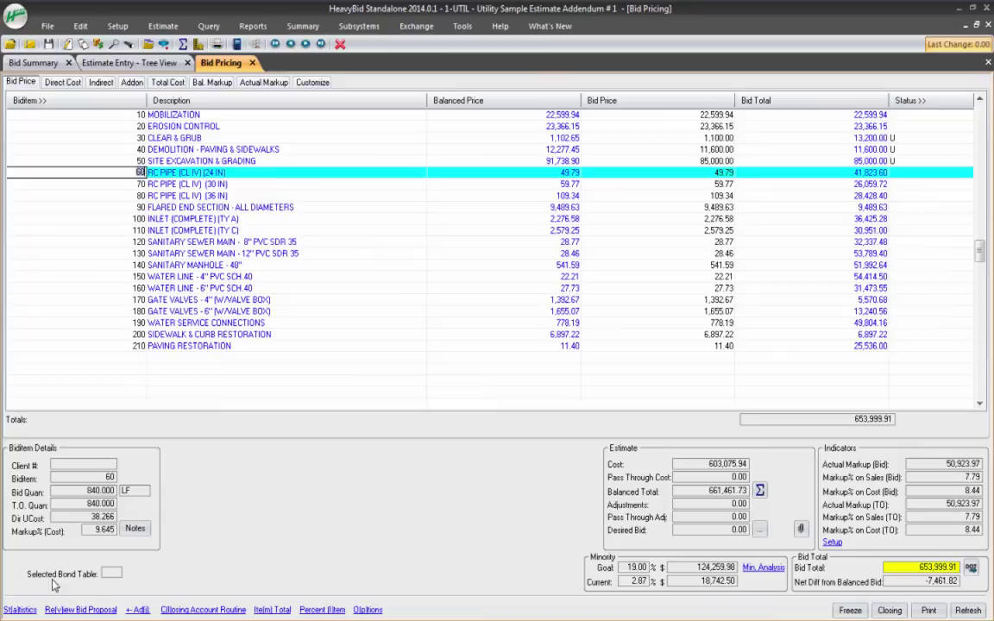
{"action": "left_click", "coordinate": [20, 610]}
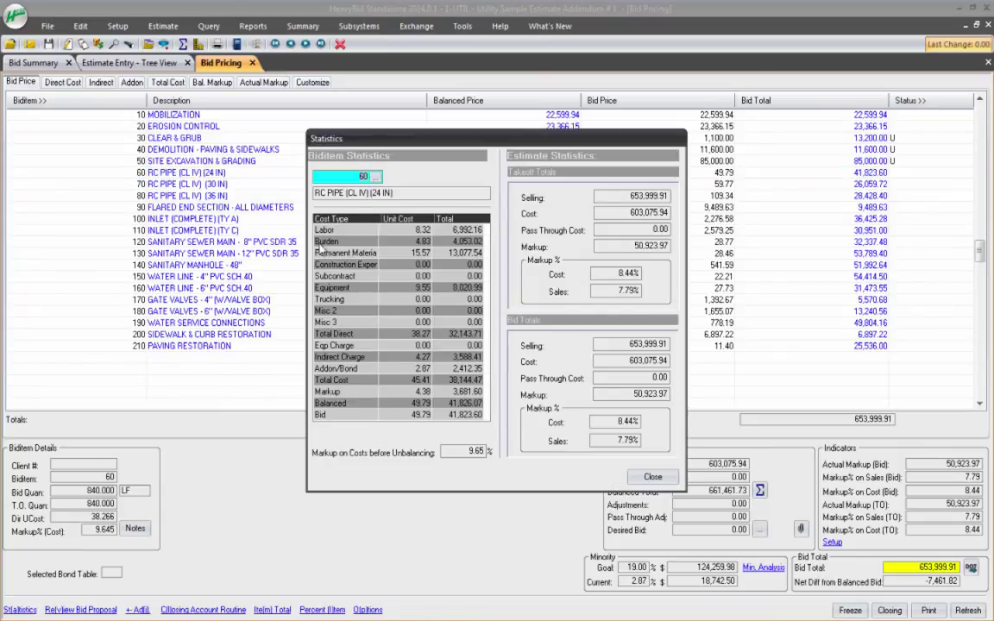